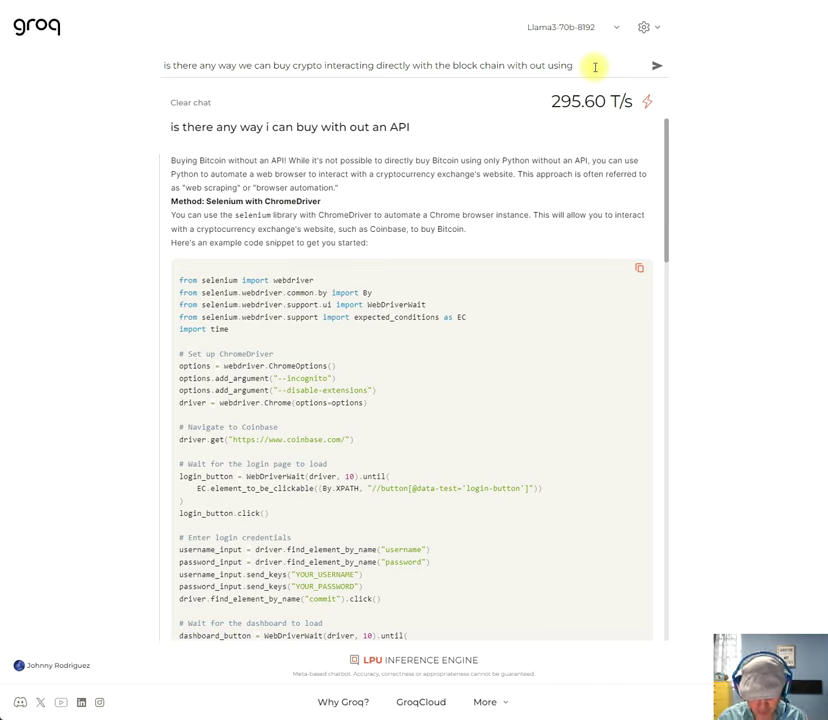
# Finish the question with 'an exchange' and send it to Groq
pyautogui.write('an A')
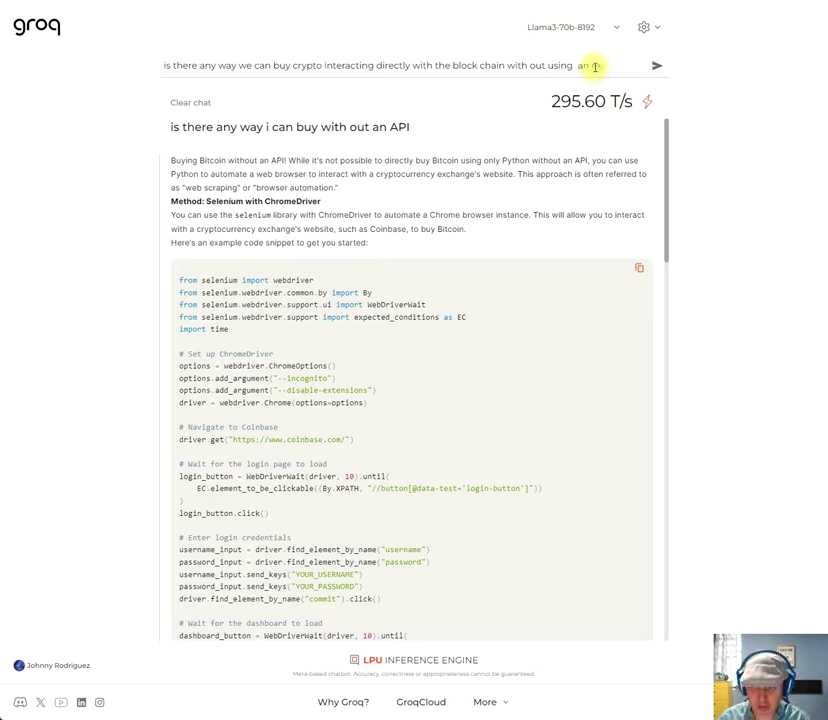
pyautogui.press('BackSpace')
pyautogui.write('exchange')
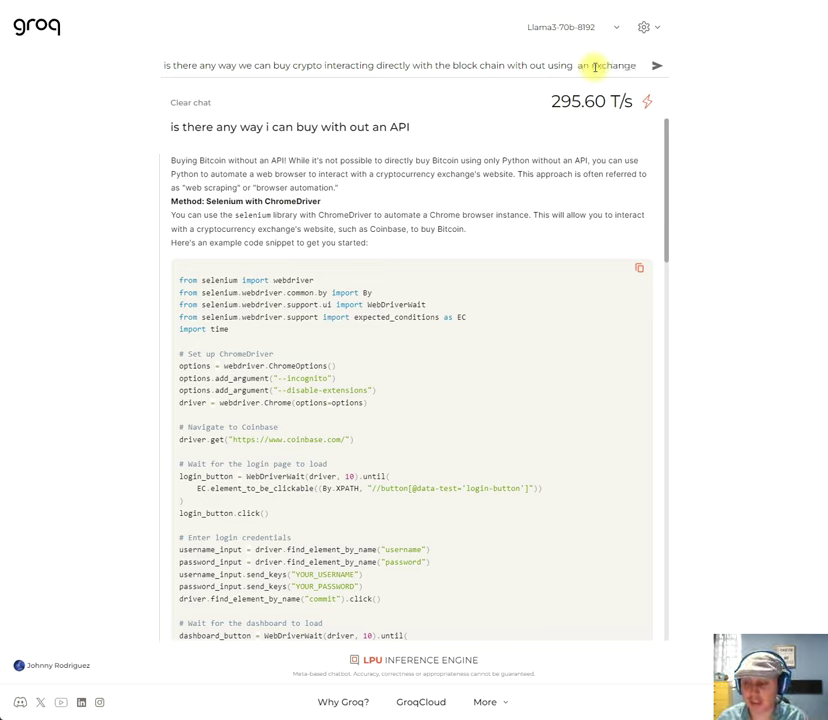
pyautogui.press('Return')
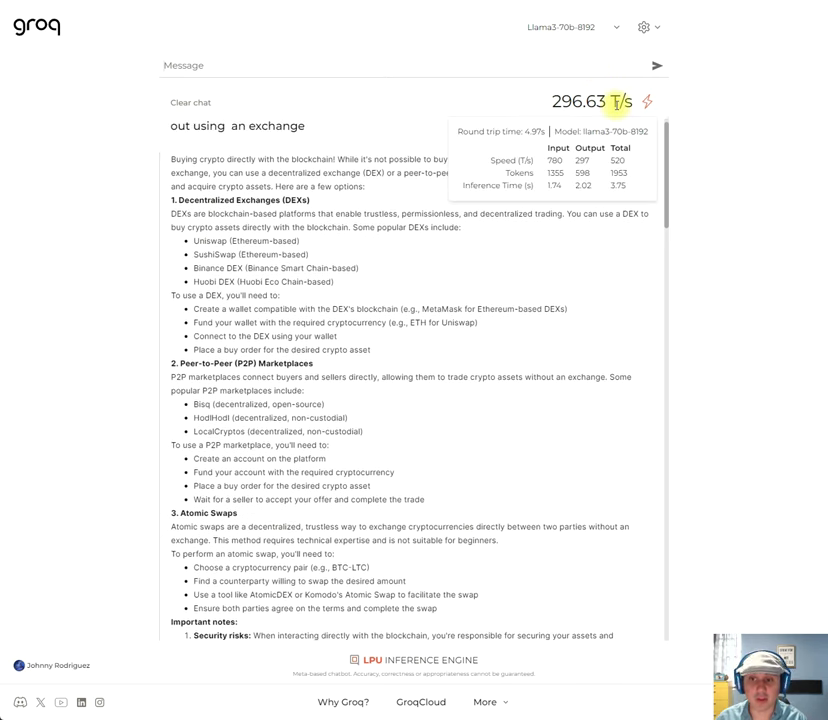
# Check the response speed stats (296.63 T/s) on the crypto-without-an-exchange answer
pyautogui.moveTo(608, 110)
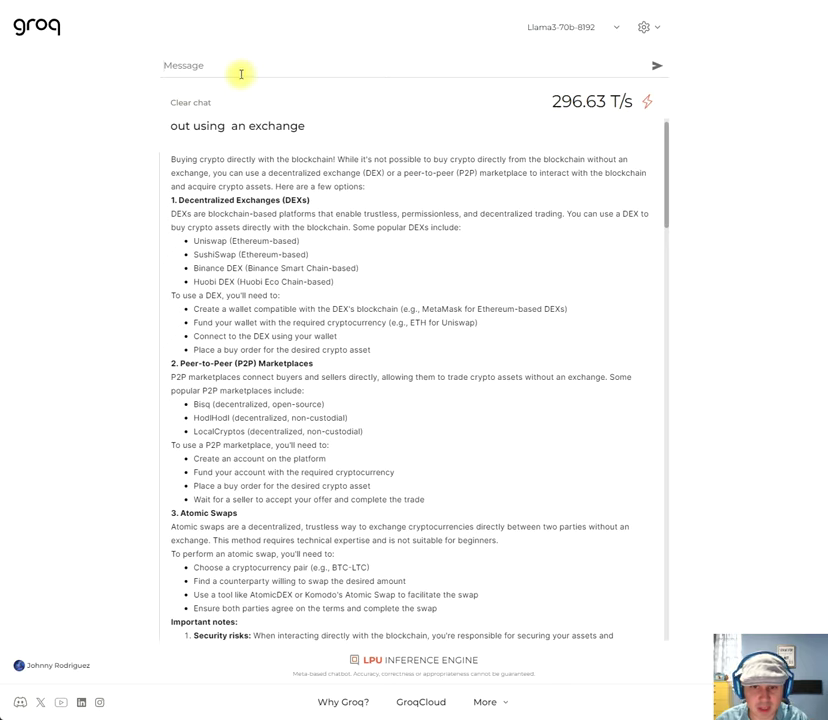
# Ask 'how can I connect directly to any block chain using python', fixing typos before sending
pyautogui.write('how')
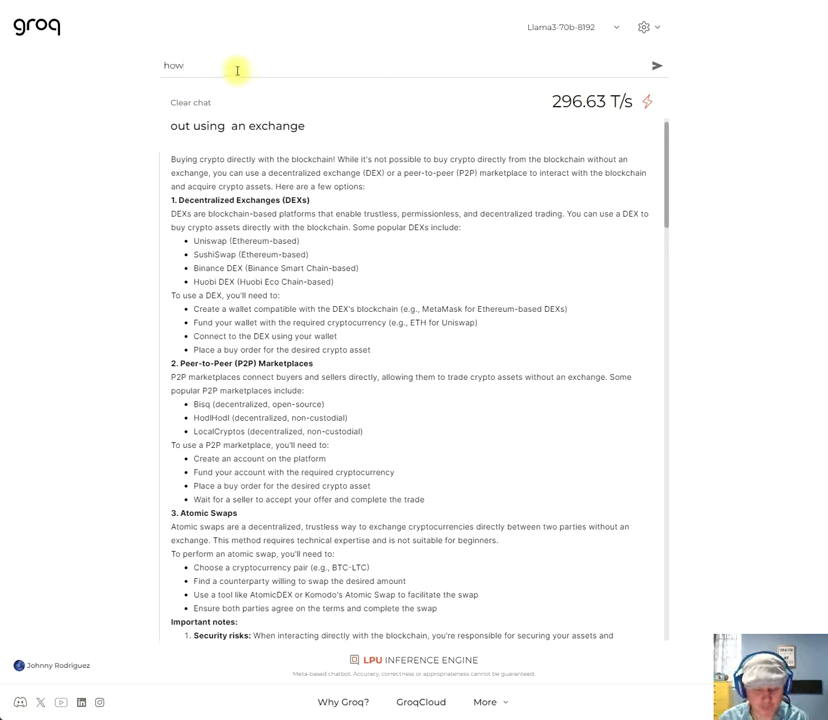
pyautogui.write(' can I')
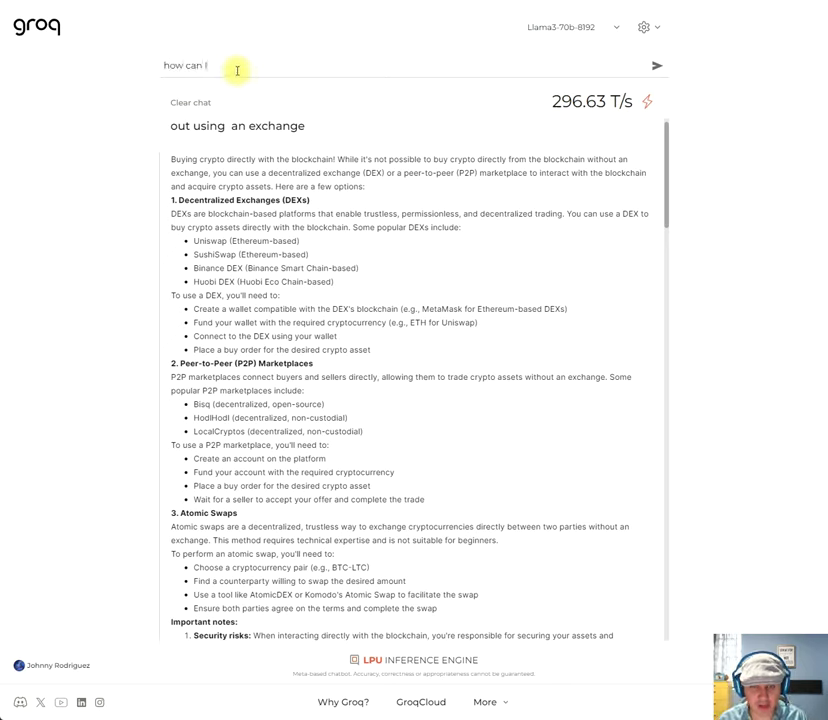
pyautogui.write(' connect')
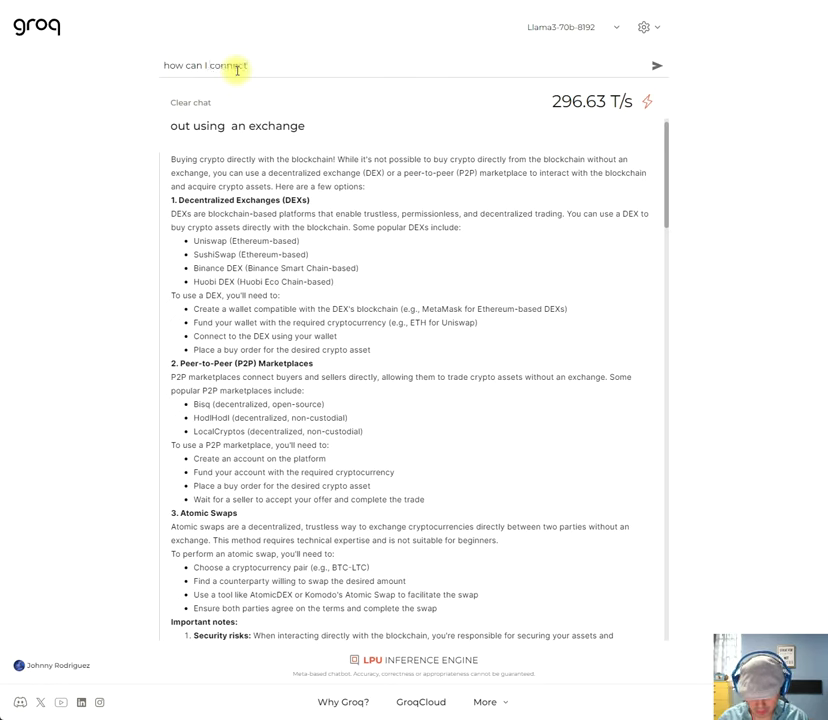
pyautogui.write(' directly tyo th')
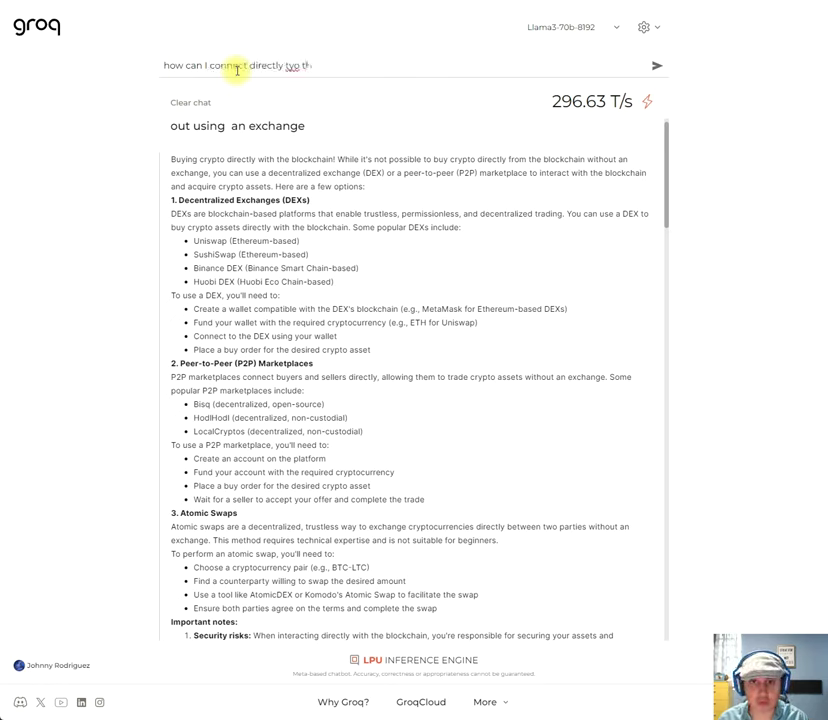
pyautogui.press('BackSpace')
pyautogui.press('BackSpace')
pyautogui.press('BackSpace')
pyautogui.press('BackSpace')
pyautogui.press('BackSpace')
pyautogui.write('o the b')
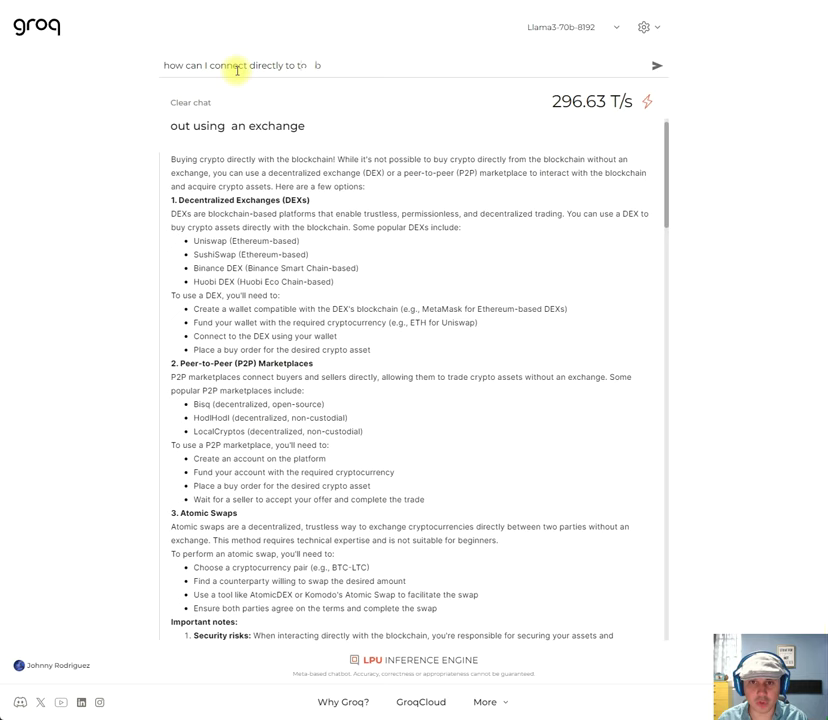
pyautogui.write('lock cha')
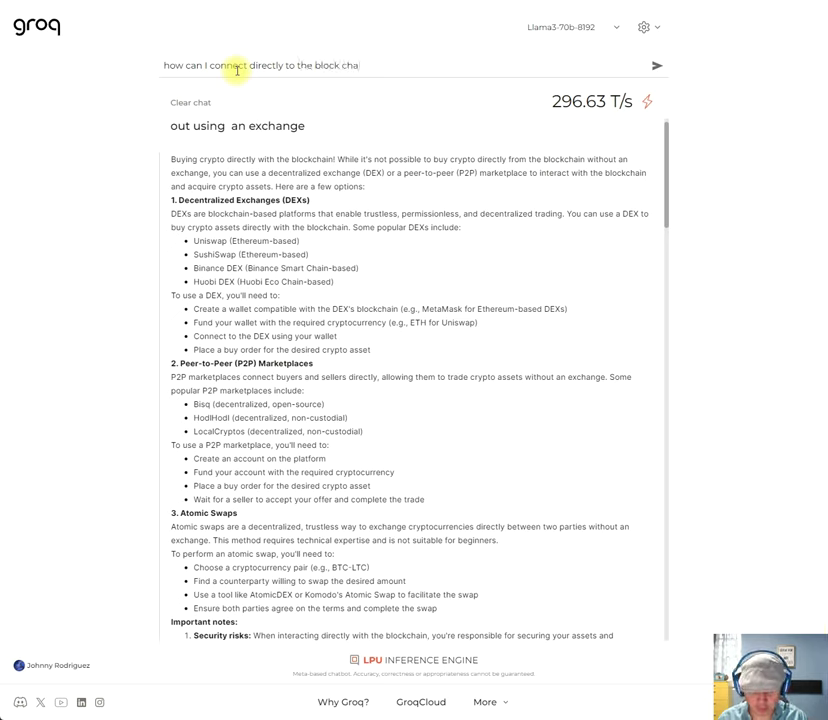
pyautogui.write('in using')
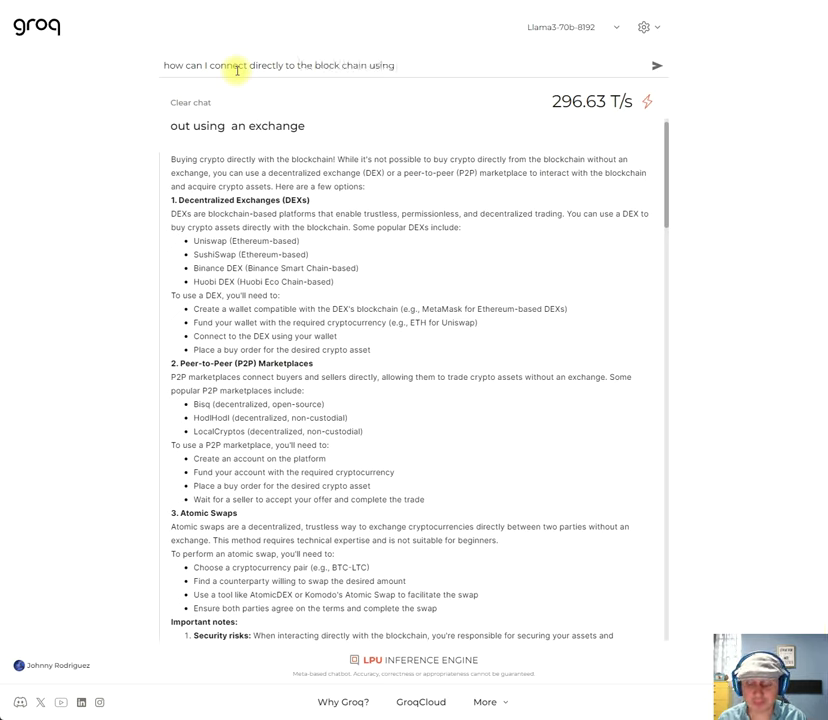
pyautogui.write(' python')
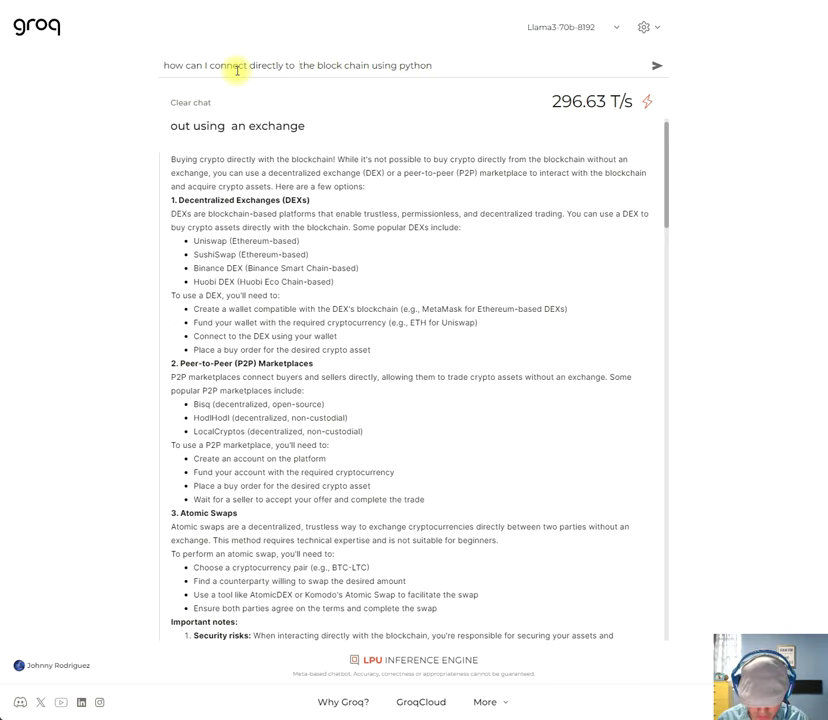
pyautogui.write('any')
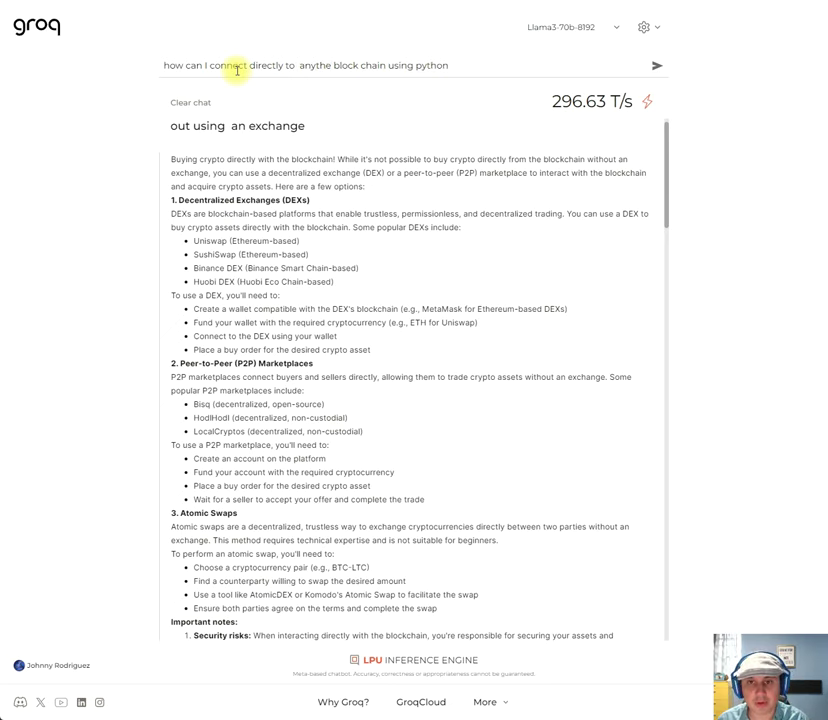
pyautogui.press('Delete')
pyautogui.press('Delete')
pyautogui.press('Delete')
pyautogui.press('Return')
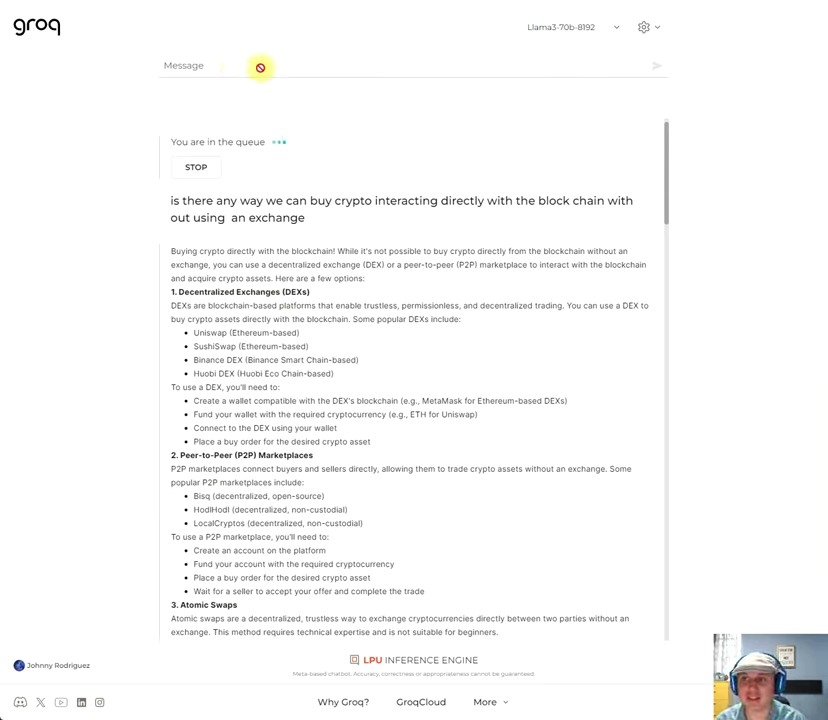
# Look through the System Prompt settings, the available models list, and the footer's site links
pyautogui.click(648, 30)
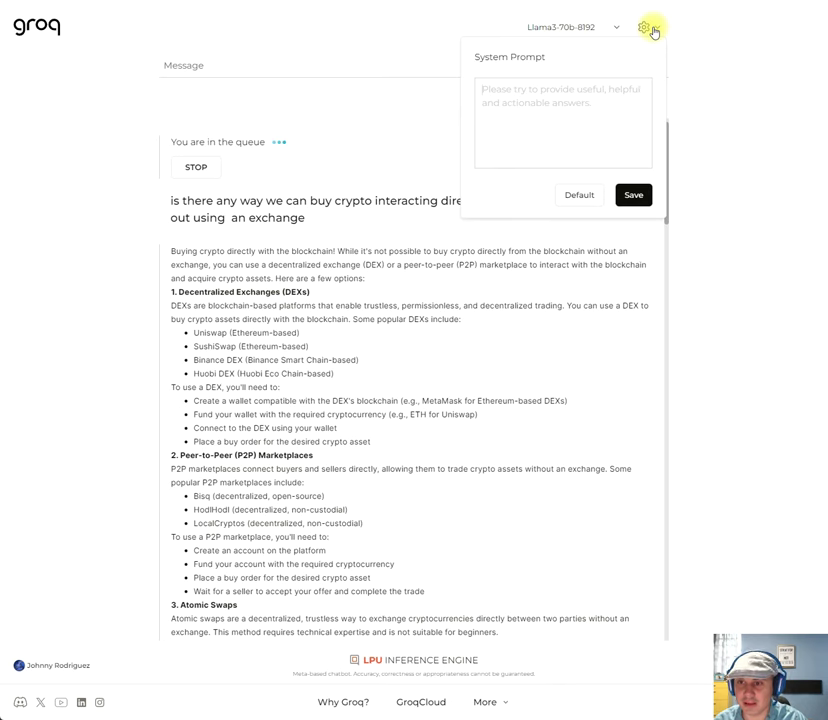
pyautogui.click(618, 28)
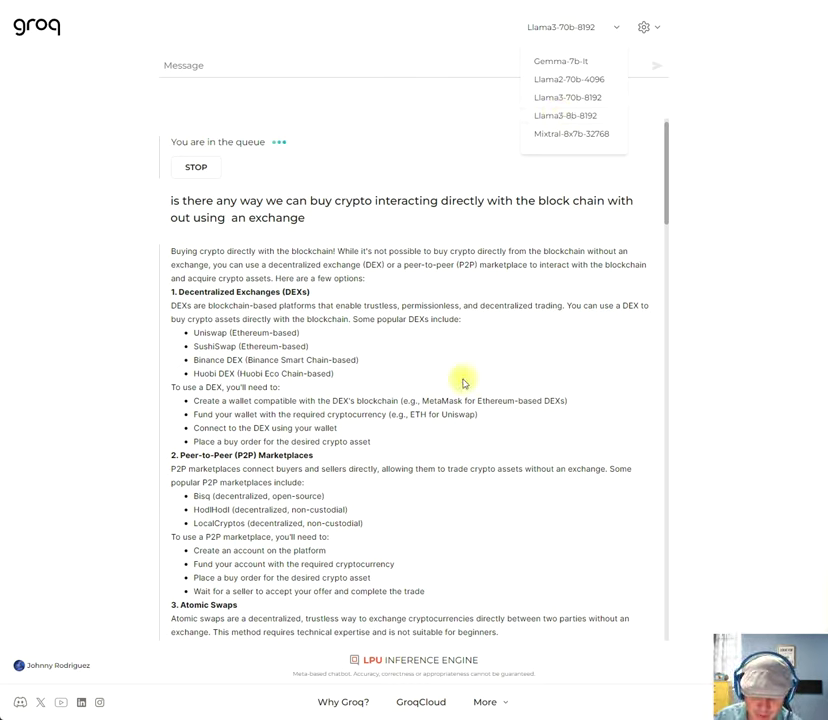
pyautogui.click(485, 702)
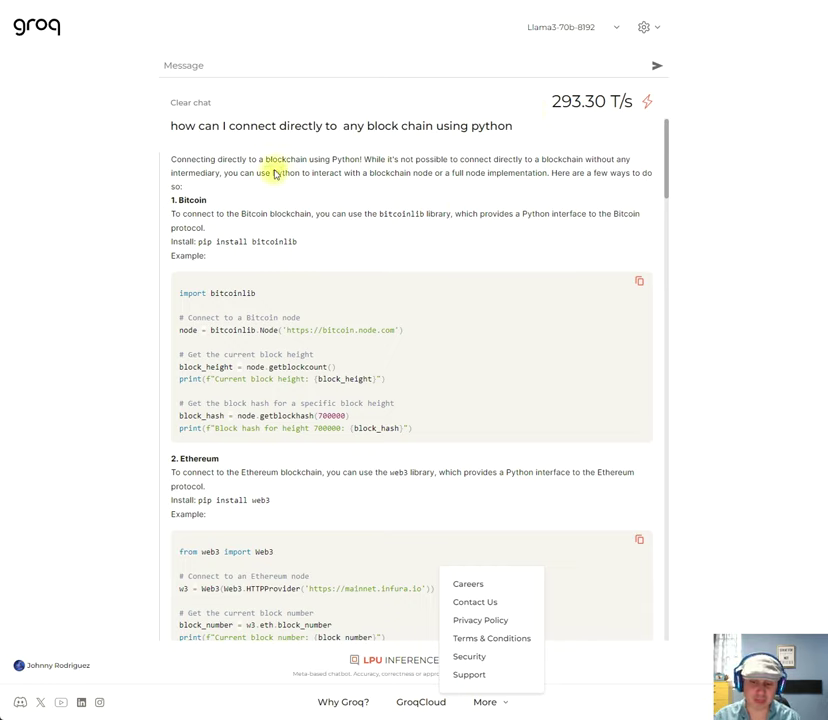
# Close the site links list, then bring it up again from the footer's More link
pyautogui.click(713, 185)
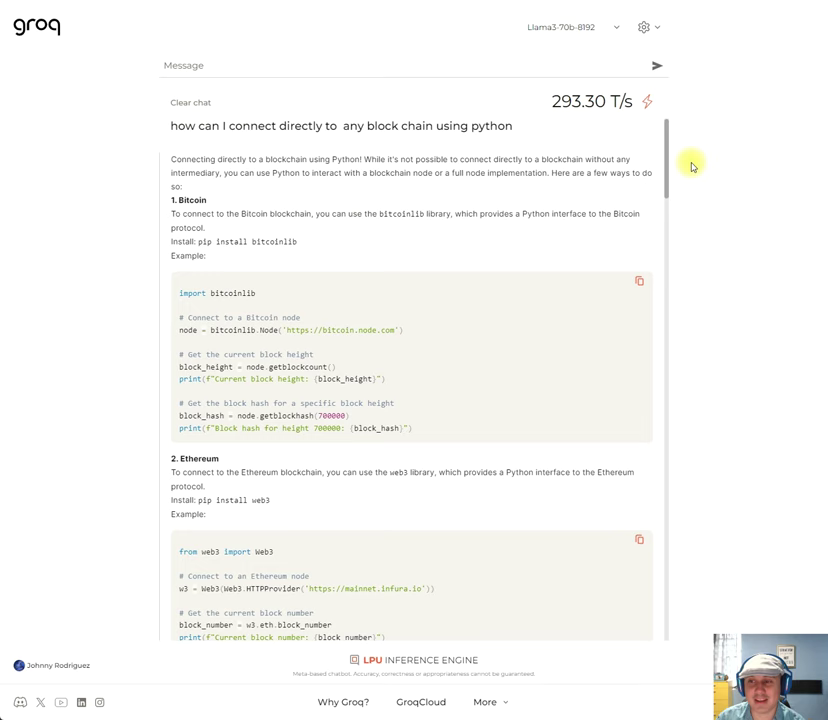
pyautogui.moveTo(671, 153); pyautogui.dragTo(663, 144)
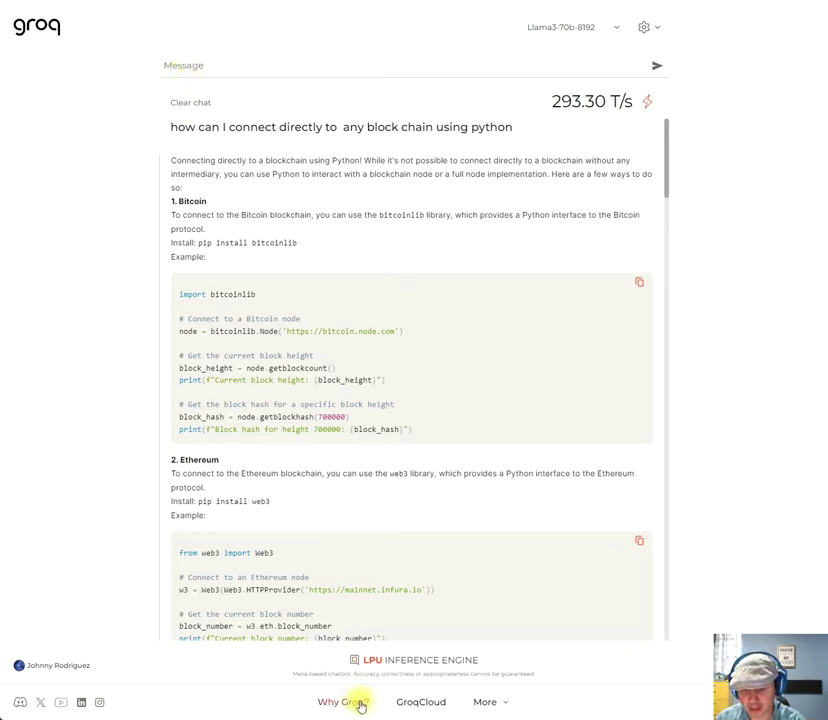
pyautogui.click(482, 703)
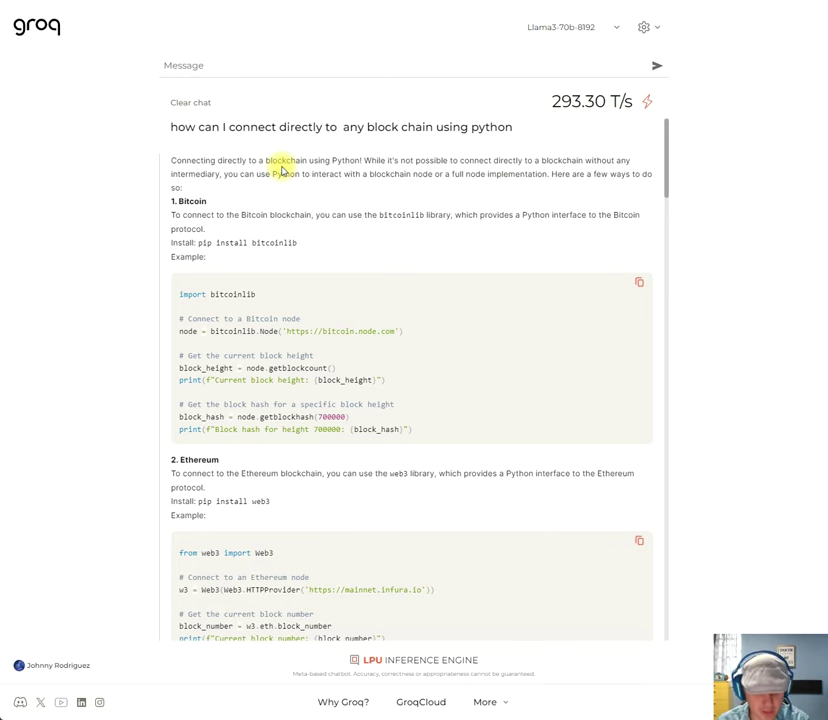
pyautogui.scroll(-3, 282, 170)
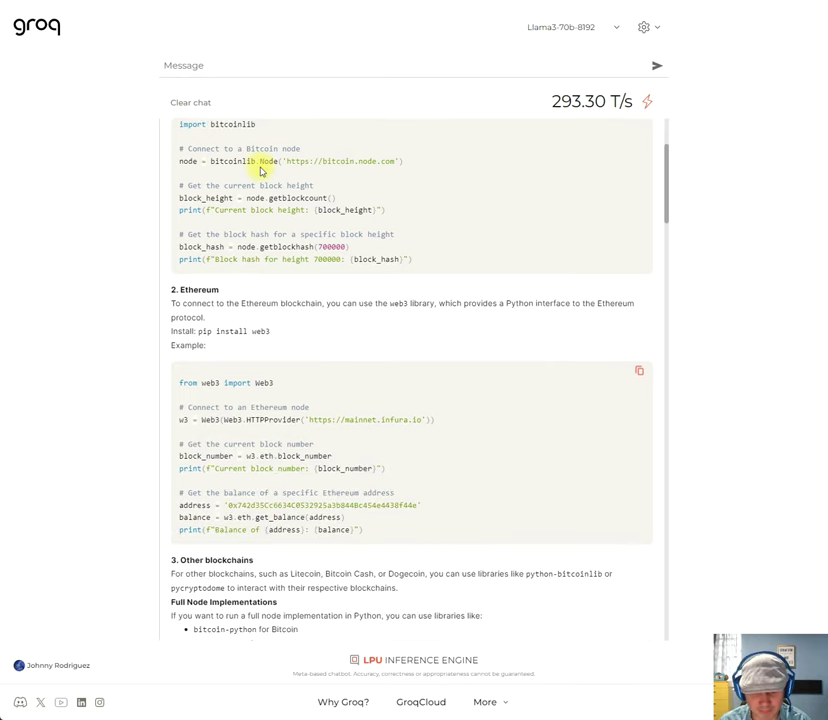
pyautogui.scroll(-1, 262, 166)
pyautogui.scroll(4, 263, 158)
pyautogui.scroll(-7, 265, 153)
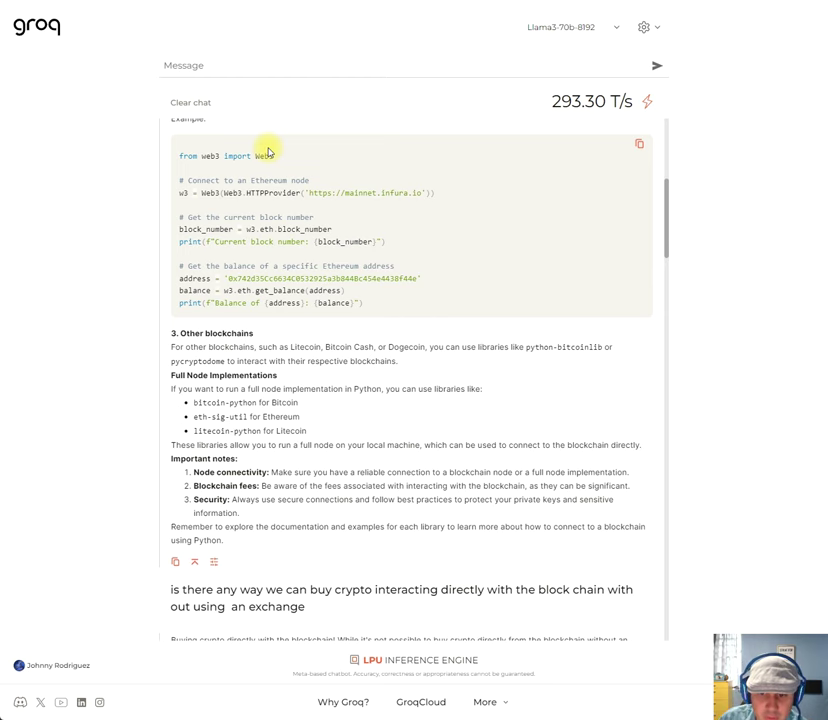
pyautogui.scroll(-2, 268, 150)
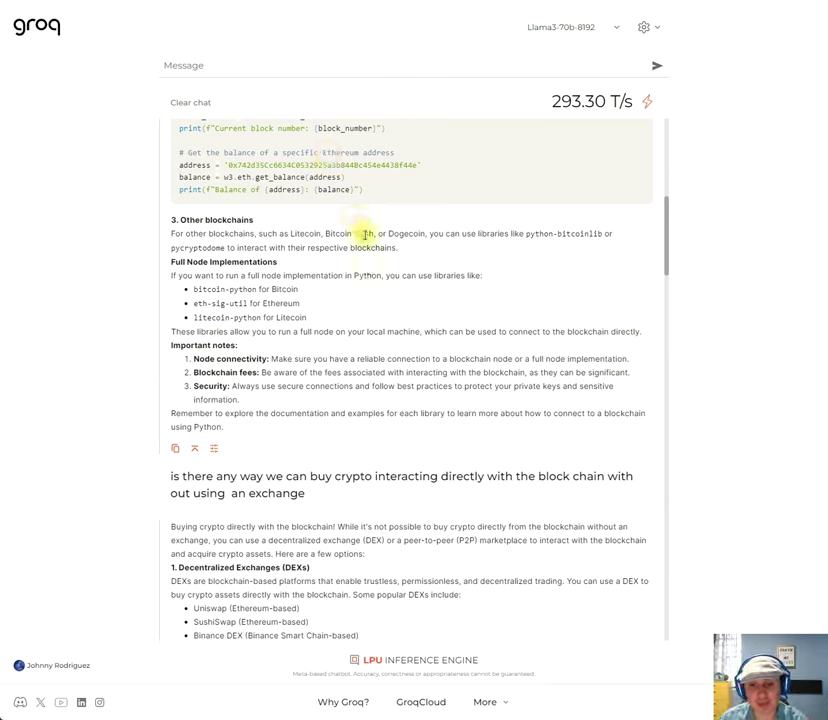
pyautogui.scroll(9, 365, 265)
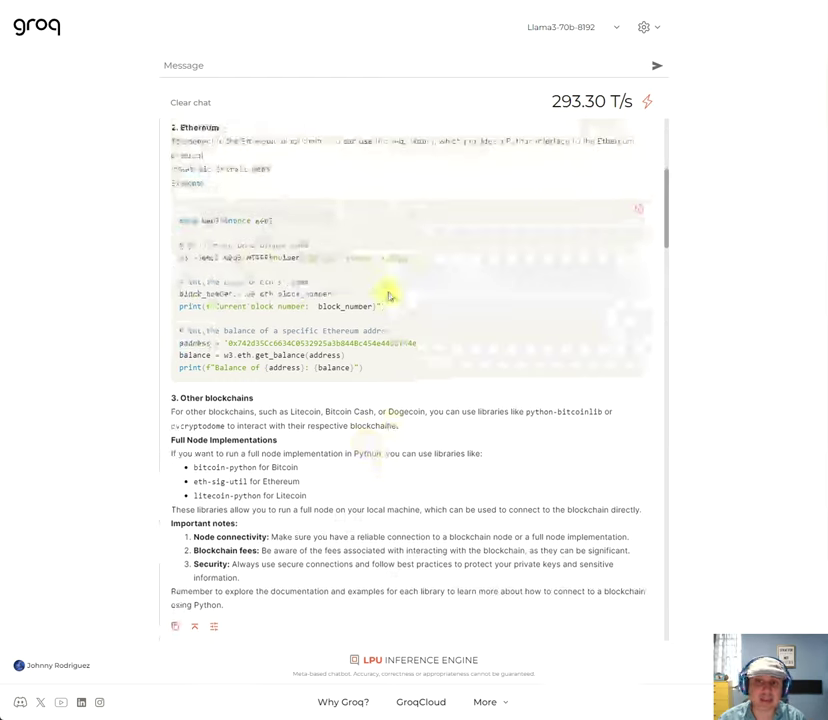